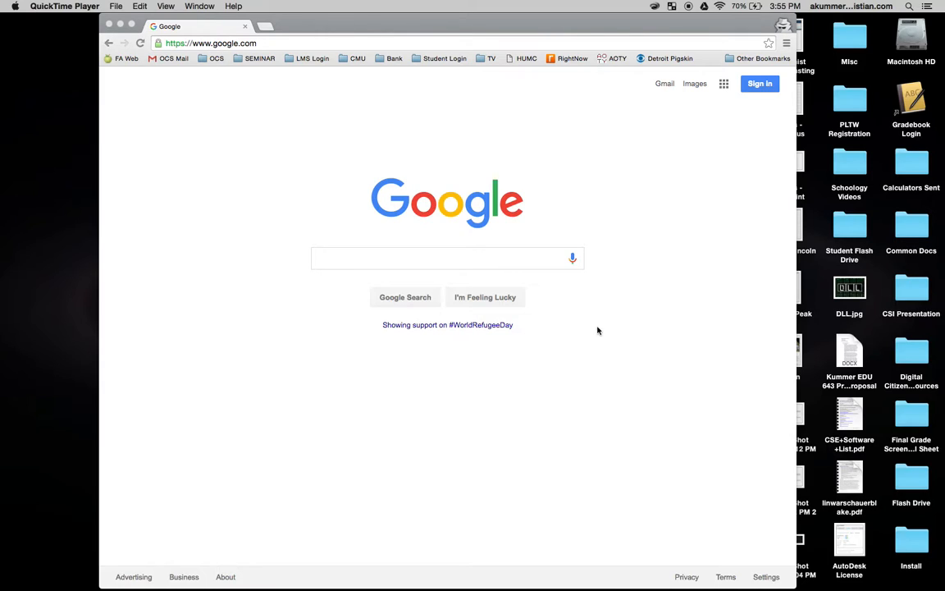
click(321, 42)
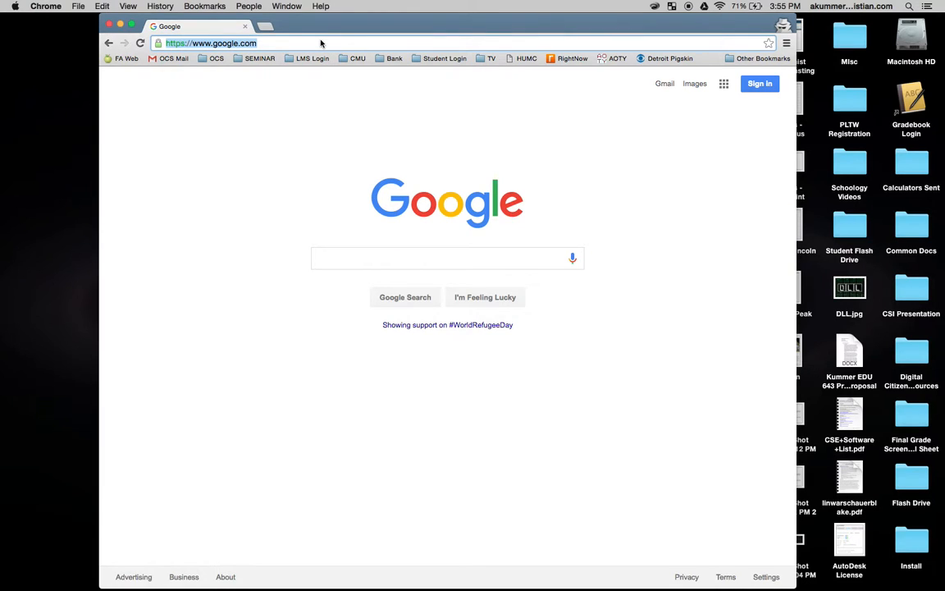
text(driv)
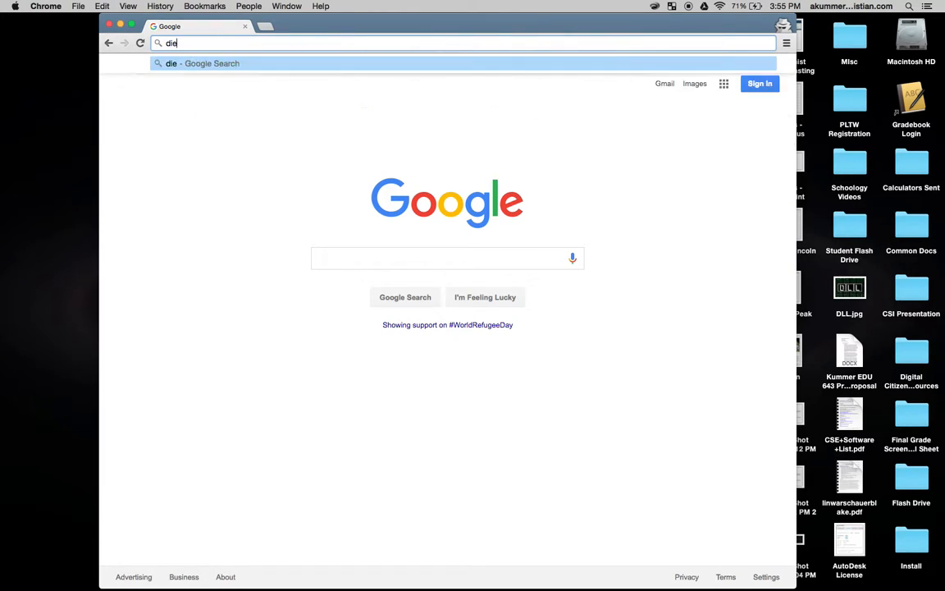
text(e.goo)
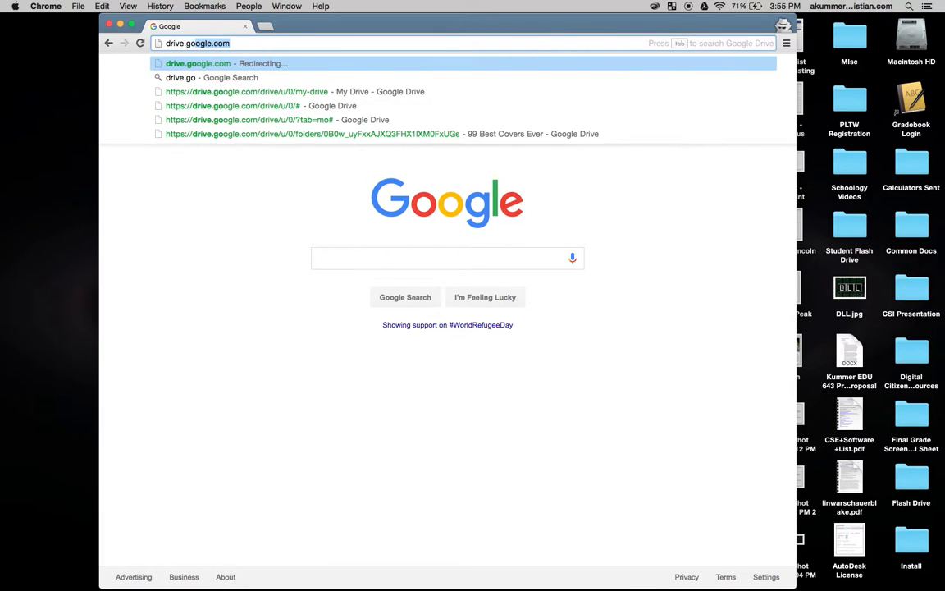
key(BackSpace)
key(BackSpace)
key(BackSpace)
key(BackSpace)
key(BackSpace)
key(BackSpace)
key(BackSpace)
key(BackSpace)
key(BackSpace)
key(BackSpace)
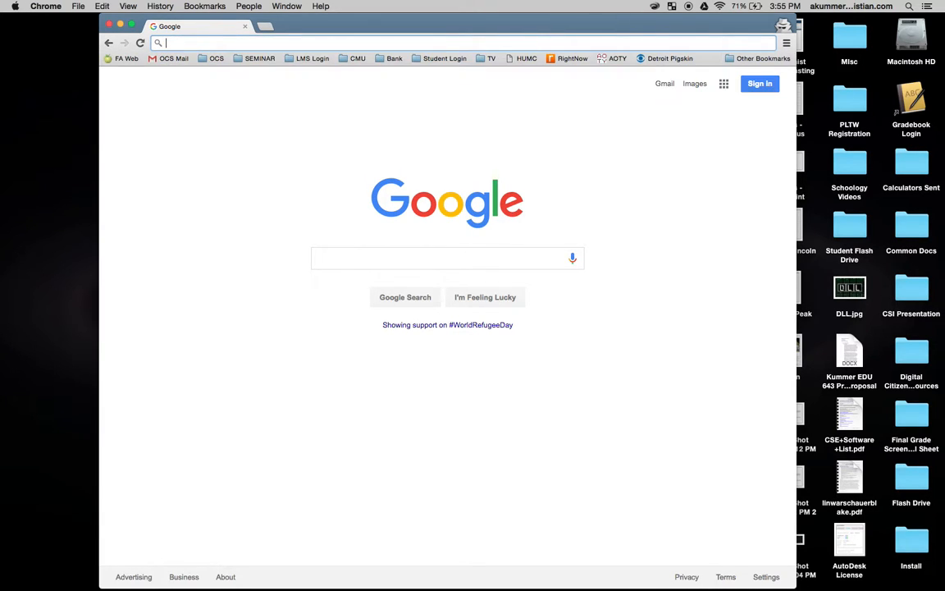
text(mail)
key(BackSpace)
key(BackSpace)
key(BackSpace)
key(BackSpace)
key(BackSpace)
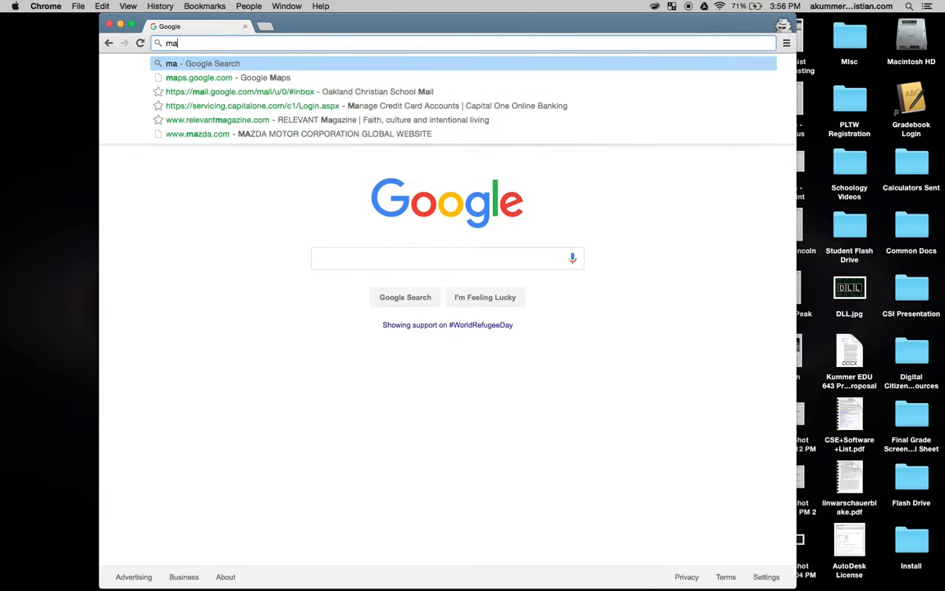
text(docs)
key(BackSpace)
key(BackSpace)
key(BackSpace)
key(BackSpace)
key(BackSpace)
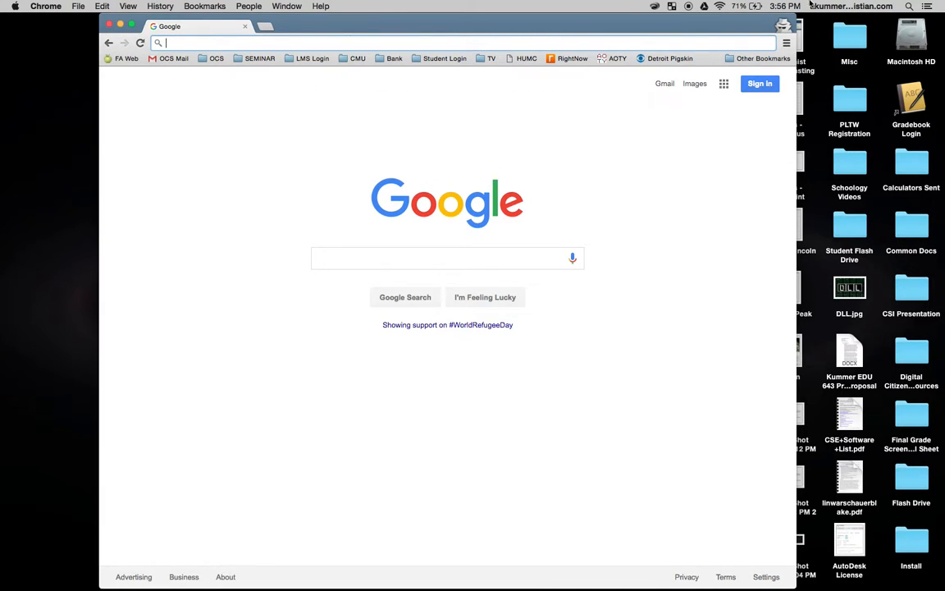
- Sign in to the Google account by entering the account password
click(757, 87)
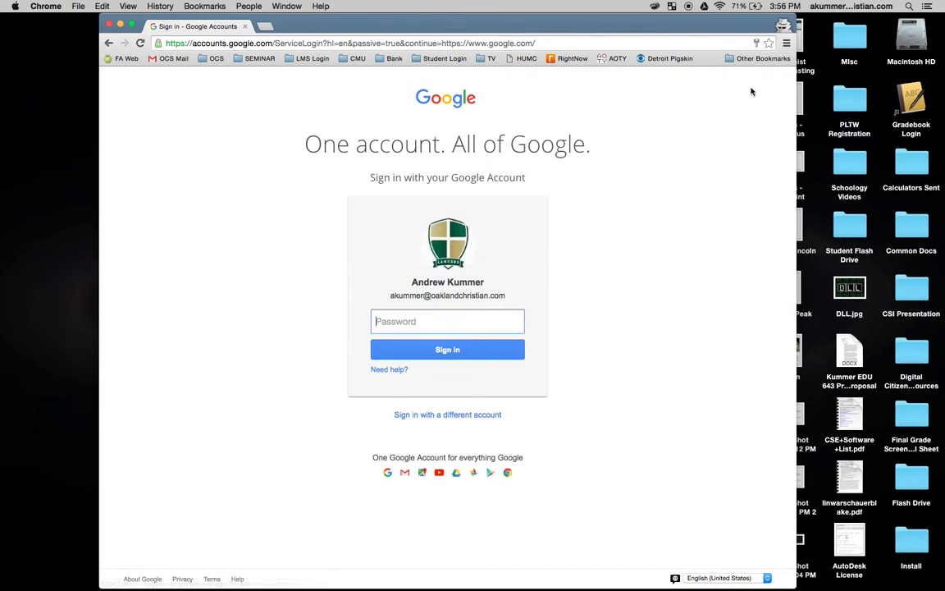
text(•••••••••)
key(Return)
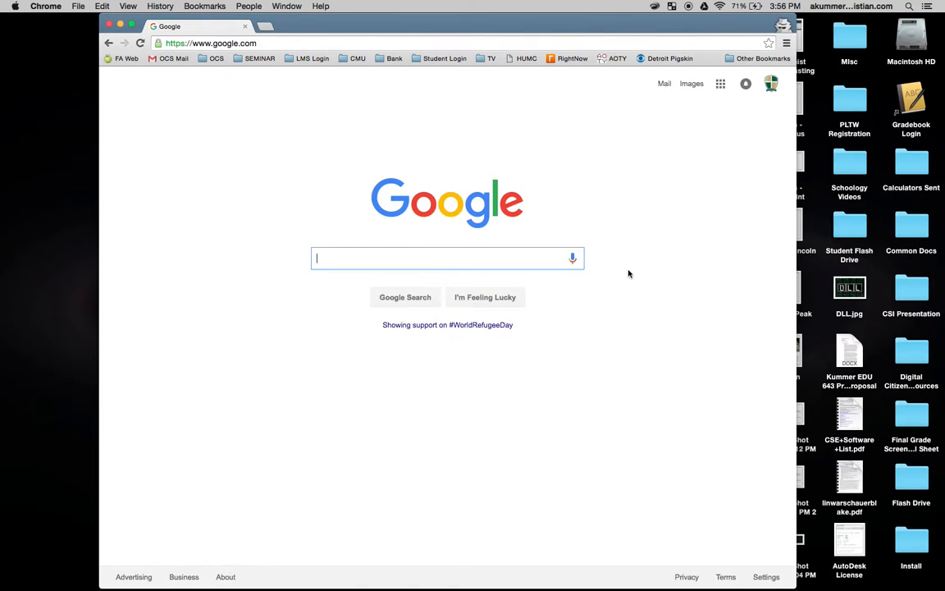
- Open Google Calendar from the Google apps
click(720, 85)
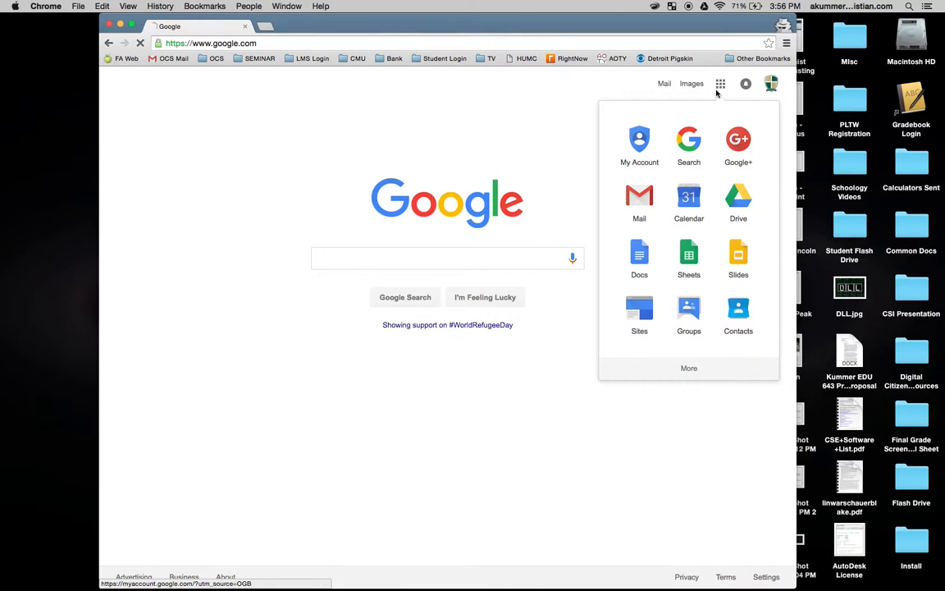
click(689, 367)
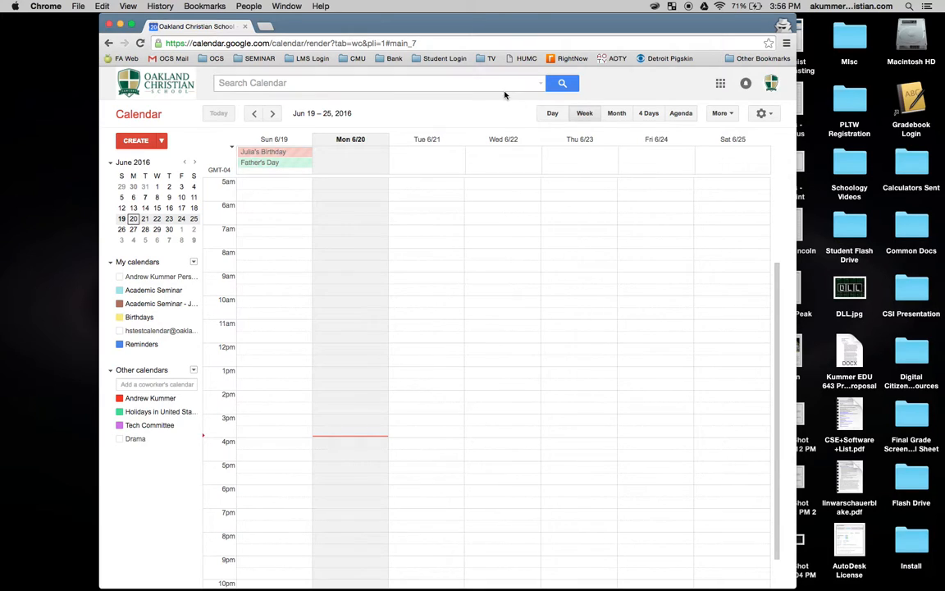
- Look through the calendar's Day, Week, Month, 4 Days and Agenda views, ending on the Week view
click(551, 113)
click(586, 116)
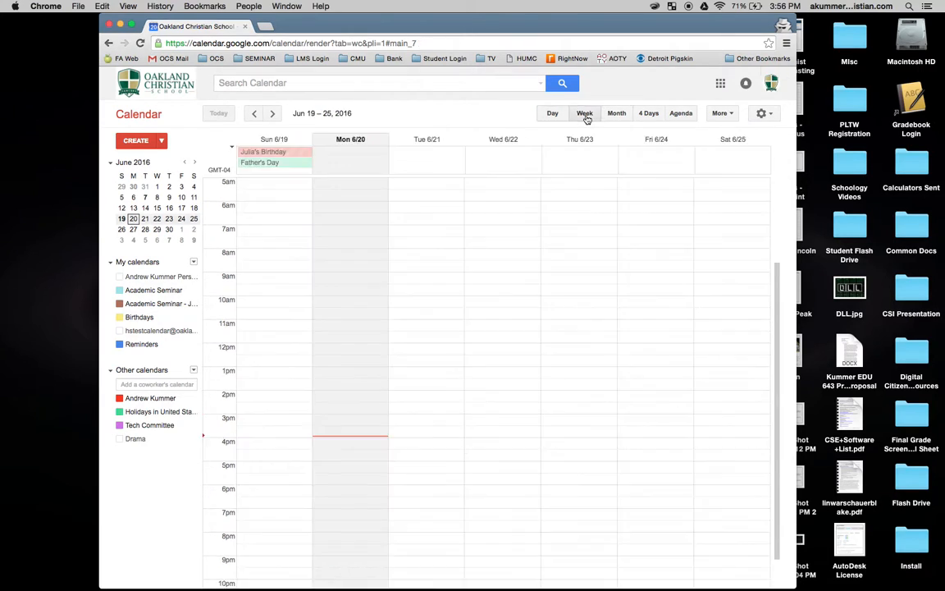
click(614, 116)
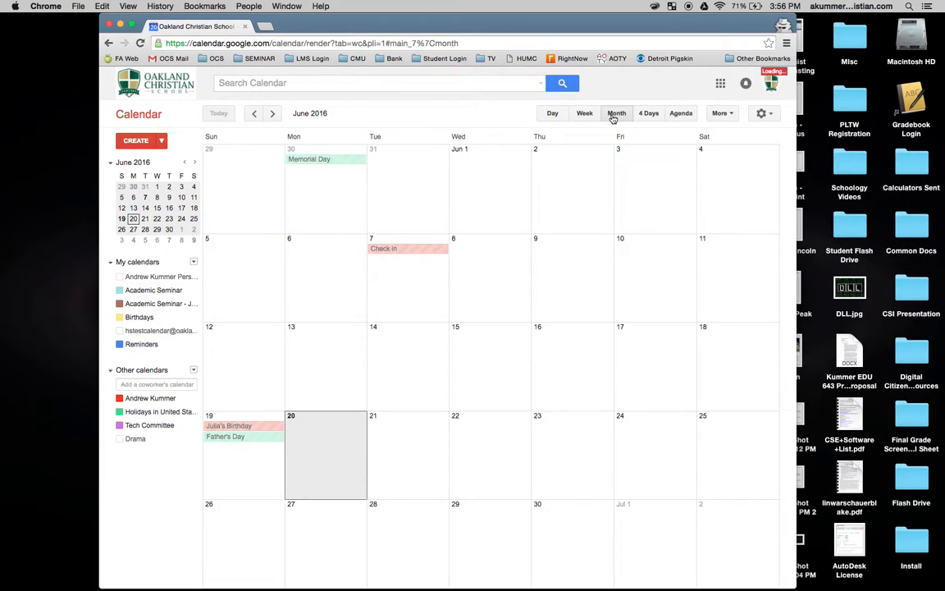
click(642, 115)
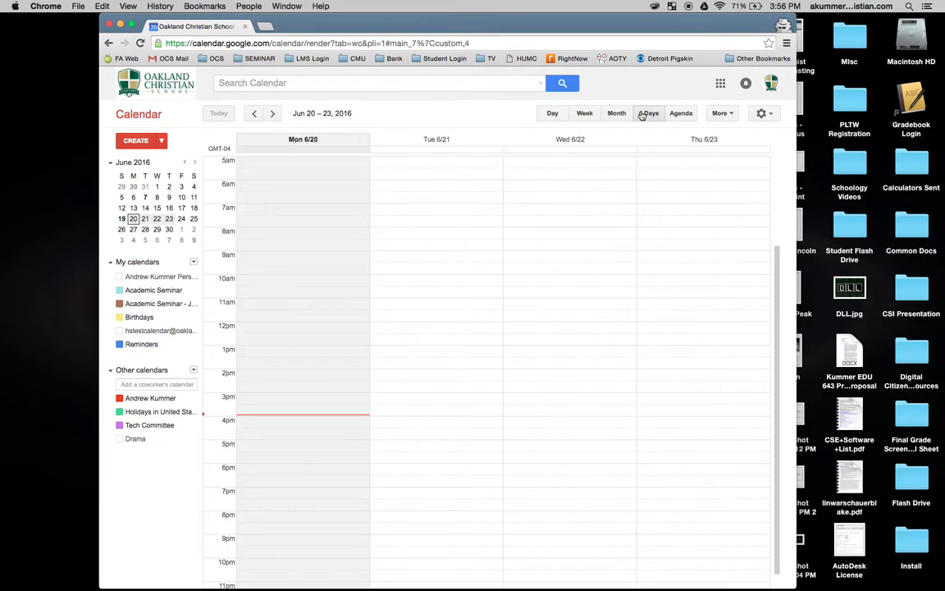
click(680, 113)
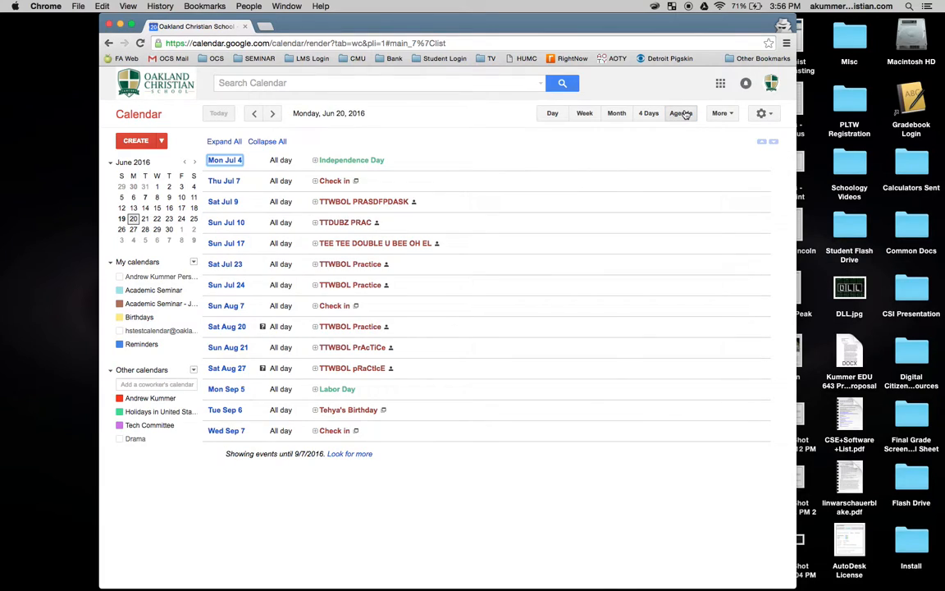
click(552, 116)
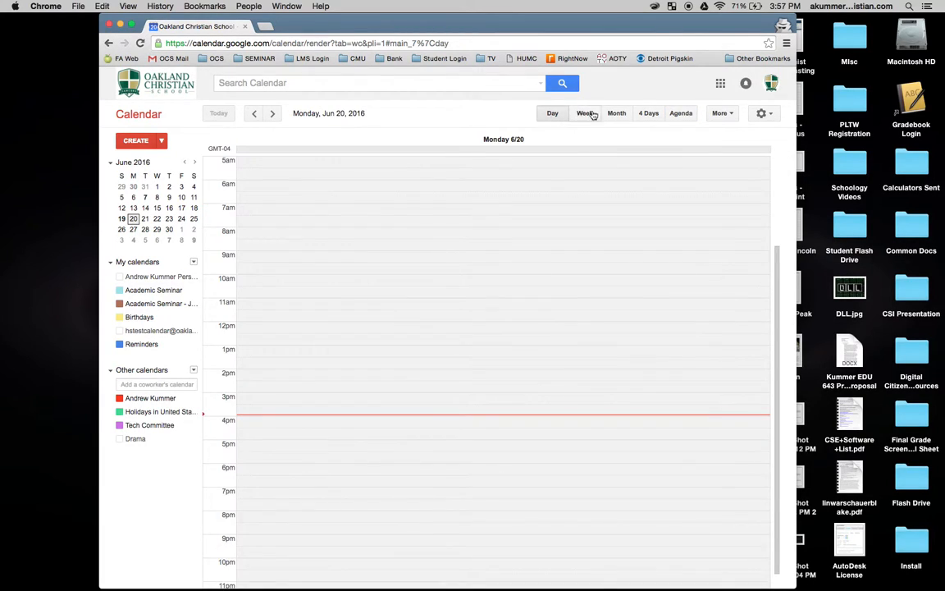
click(586, 115)
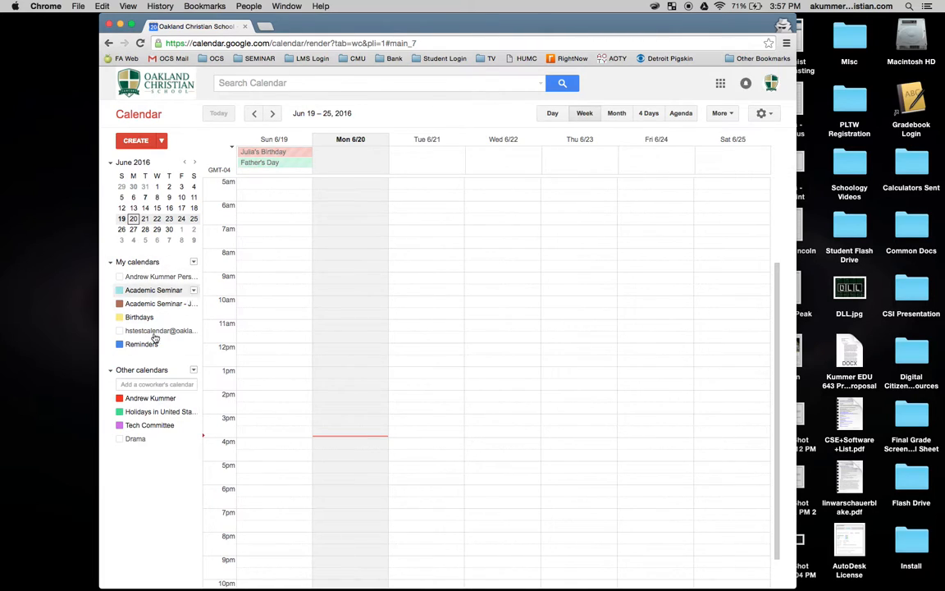
- Show and hide the personal calendar, followed by the Drama calendar
click(165, 276)
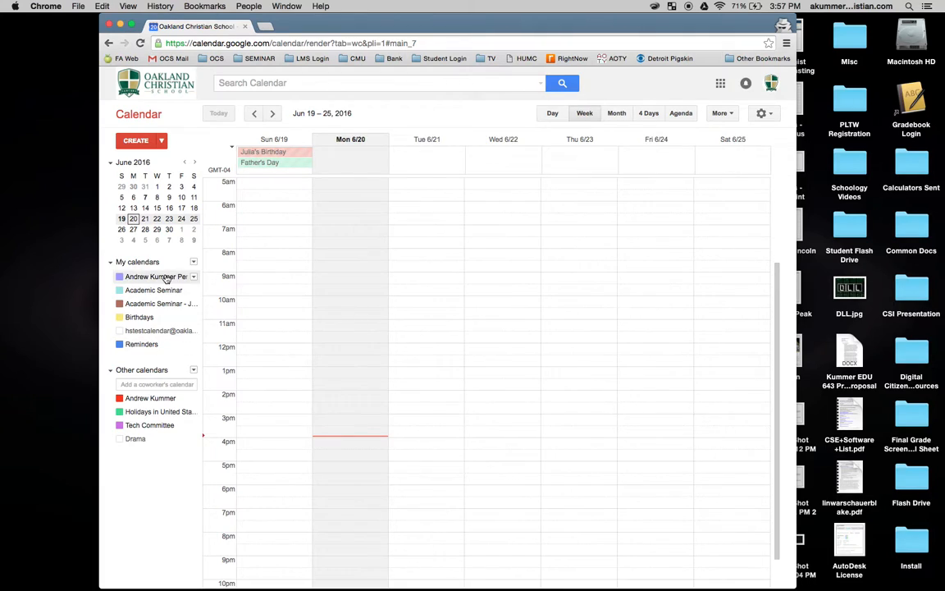
click(166, 277)
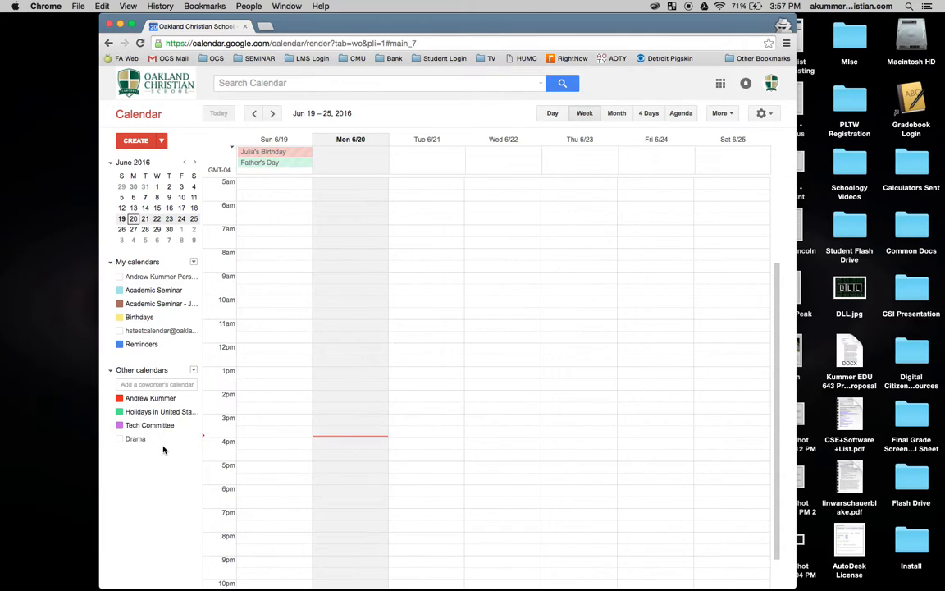
click(130, 440)
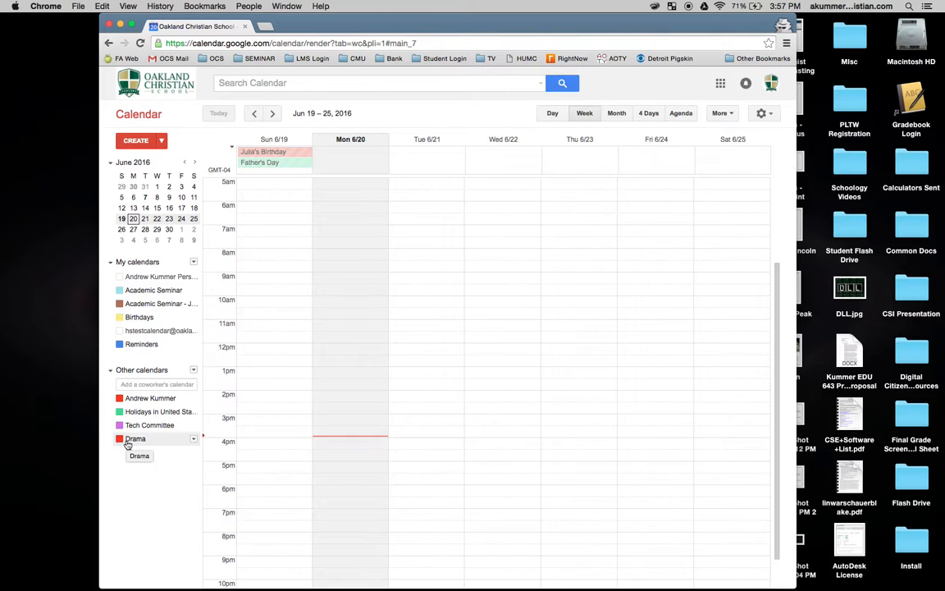
click(129, 438)
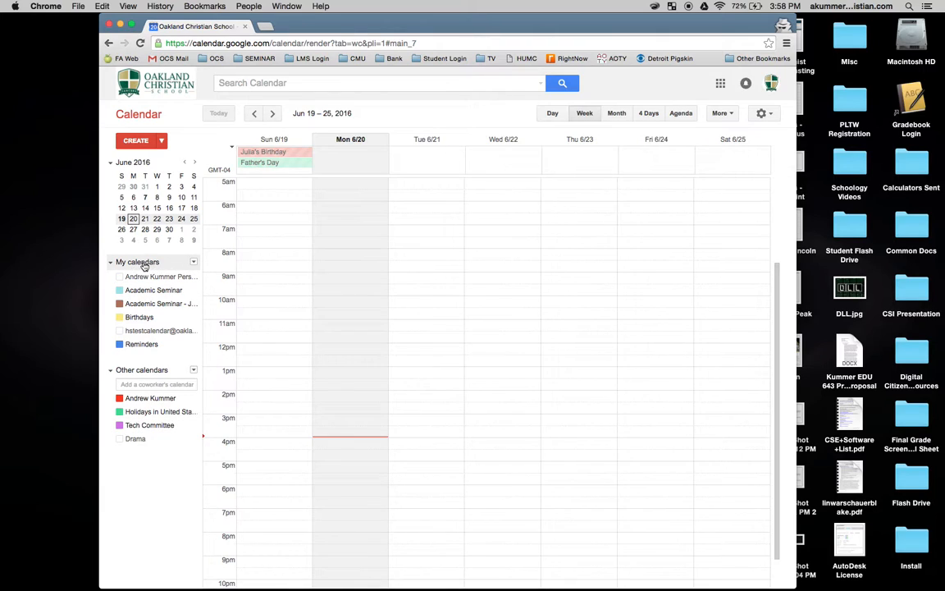
- Start a new calendar named "Academic Seminar - " plus the person's full name, with the location Auburn Hills
click(194, 263)
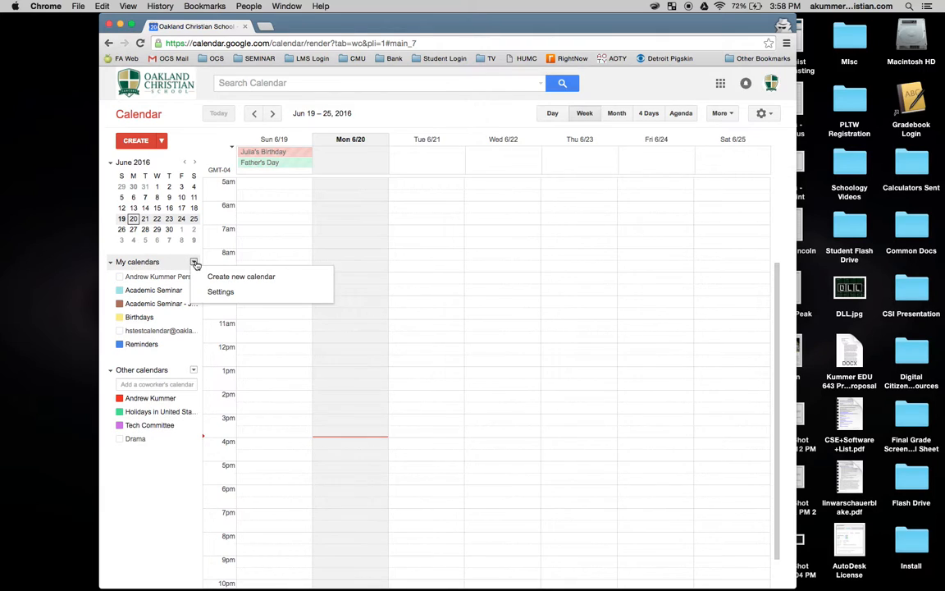
click(217, 279)
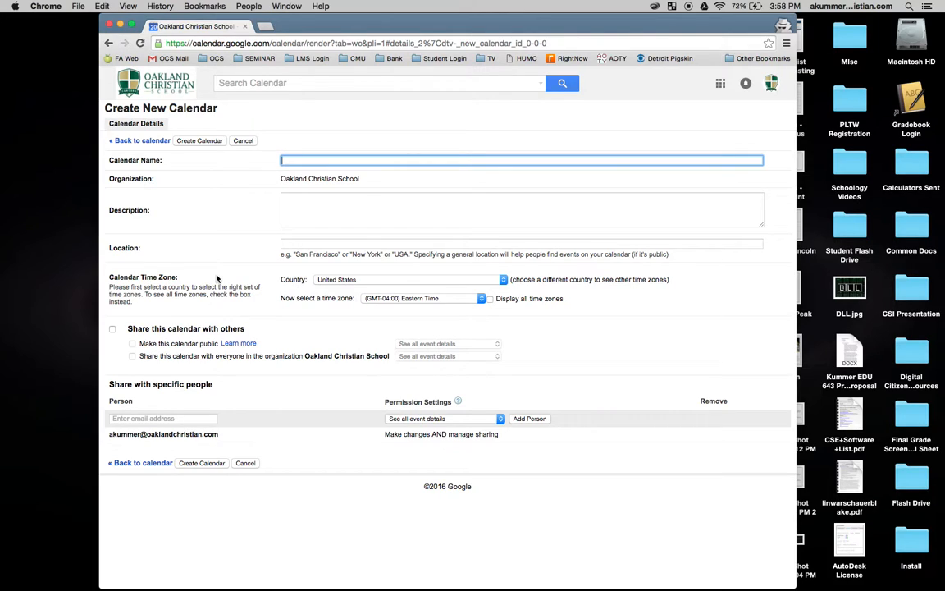
text(Academic Seminar - Jane Smith)
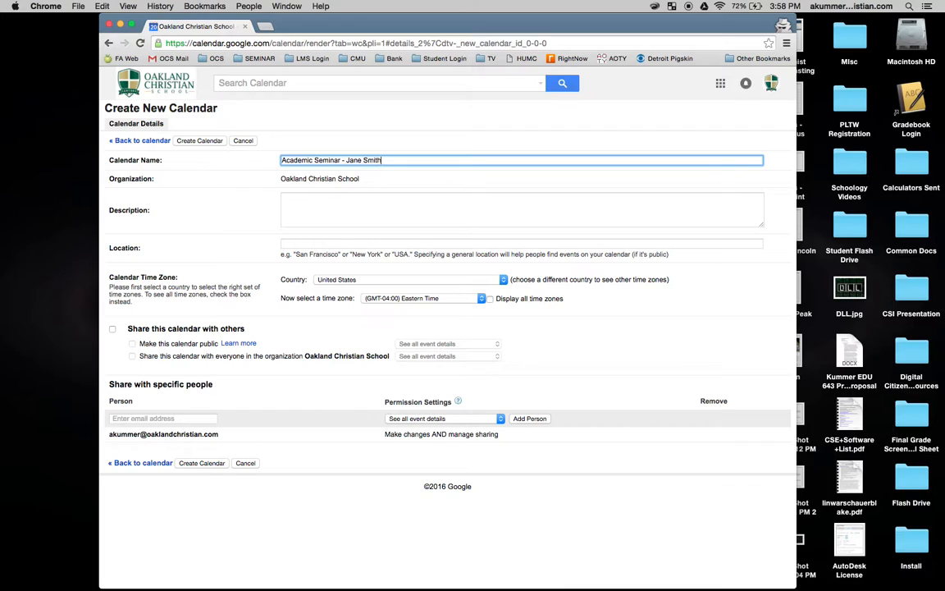
click(382, 207)
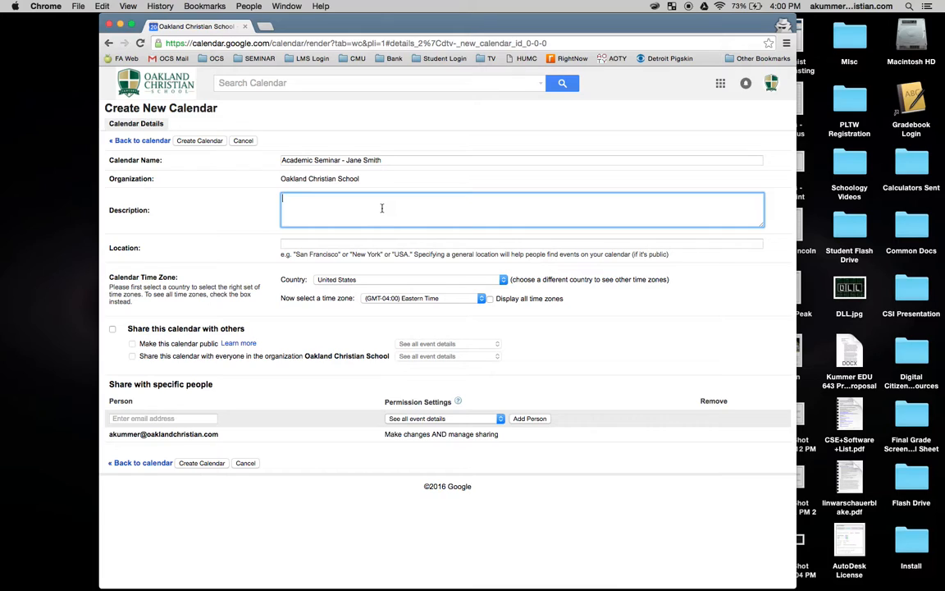
click(401, 245)
text(Auburn Hills)
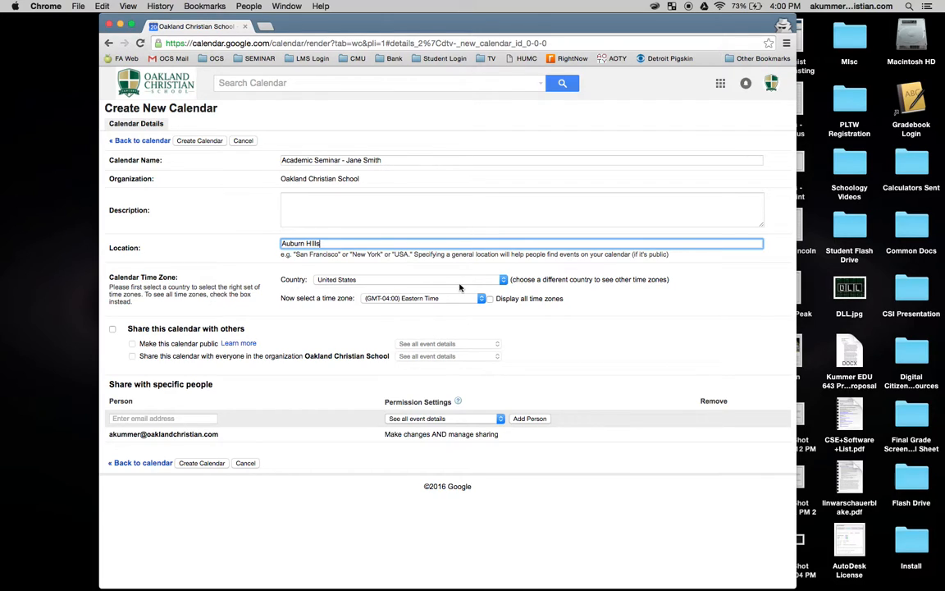
- Choose United States and (GMT-04:00) Eastern Time as the time zone, and create the calendar
click(502, 279)
click(503, 283)
click(481, 298)
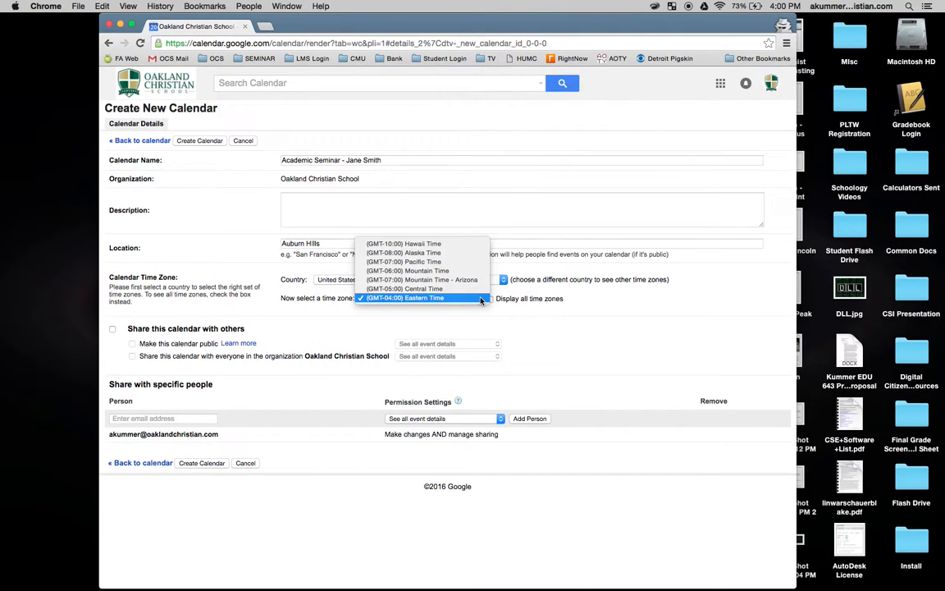
click(481, 298)
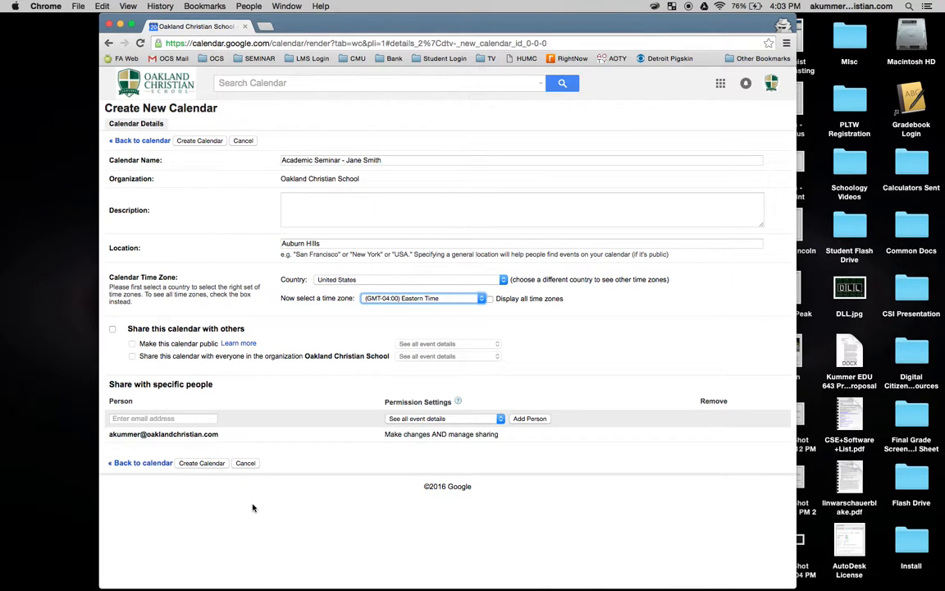
click(202, 463)
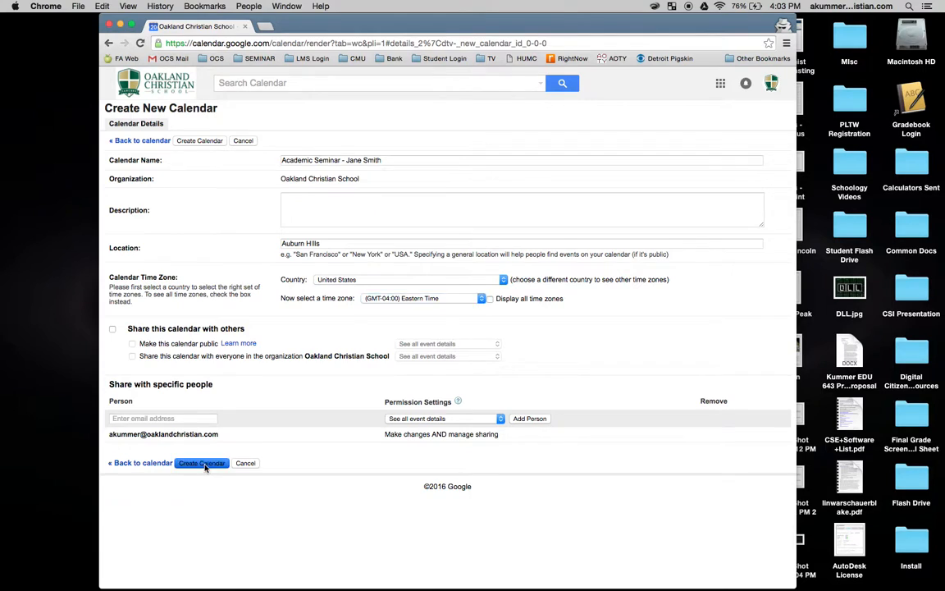